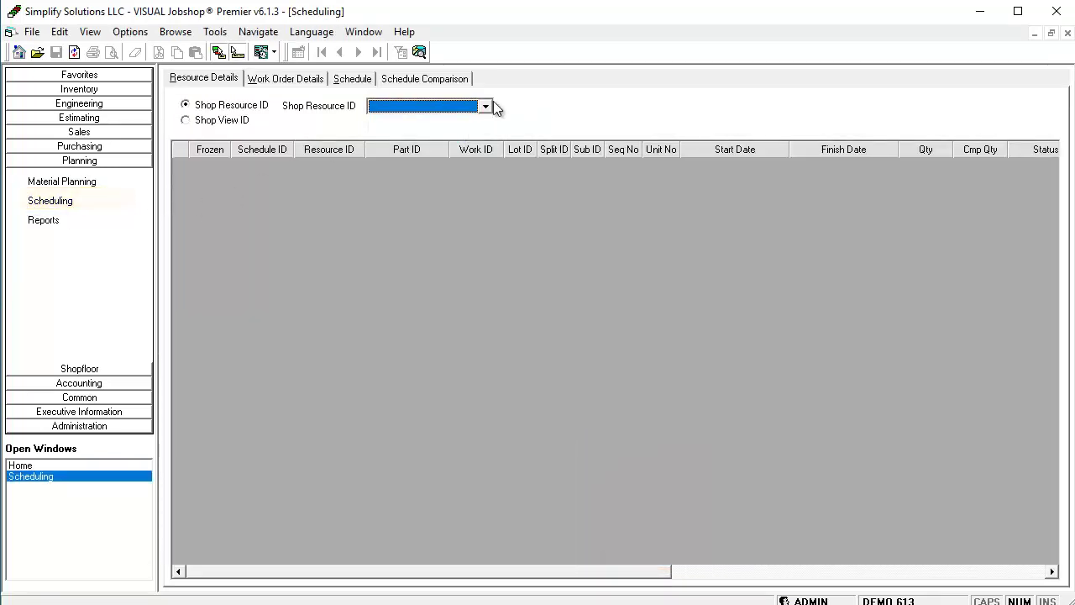
Step: Show the scheduled operations by Shop View ID for the ASSY shop view and select the first QA entry
left_click(223, 120)
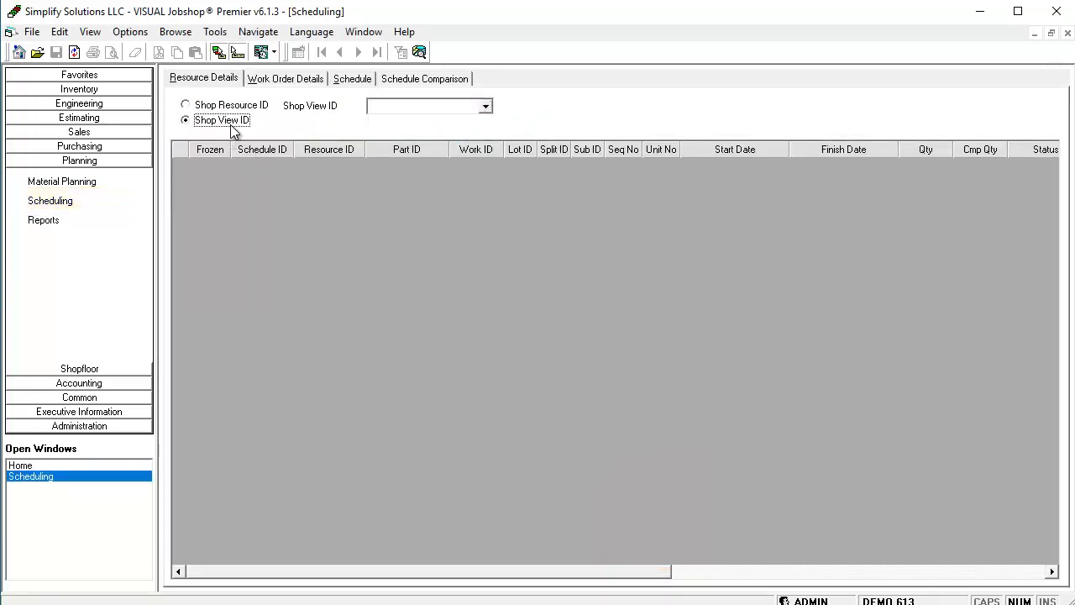
left_click(487, 110)
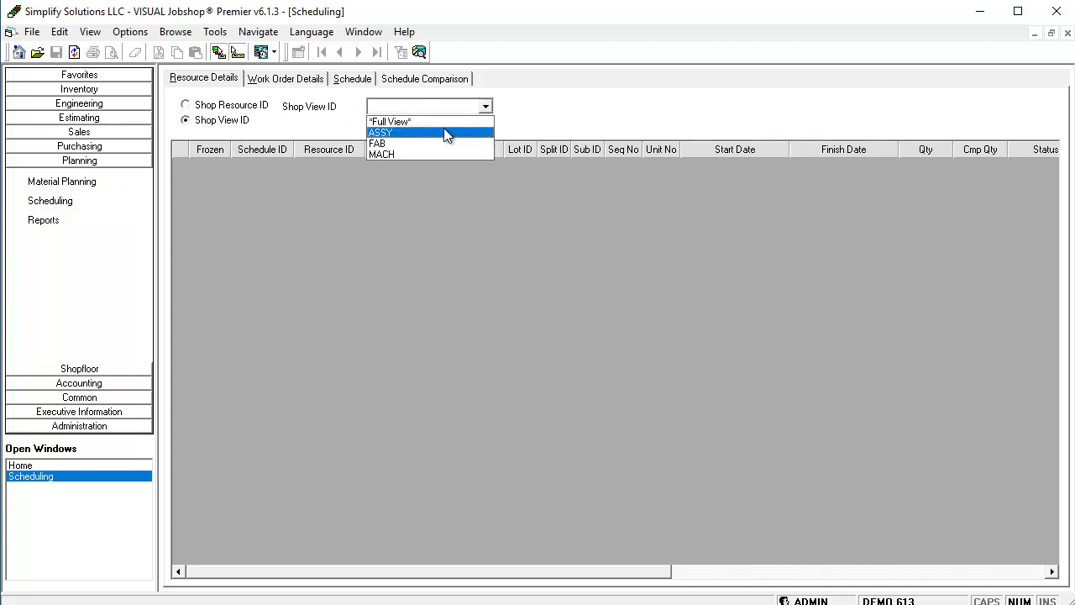
left_click(445, 133)
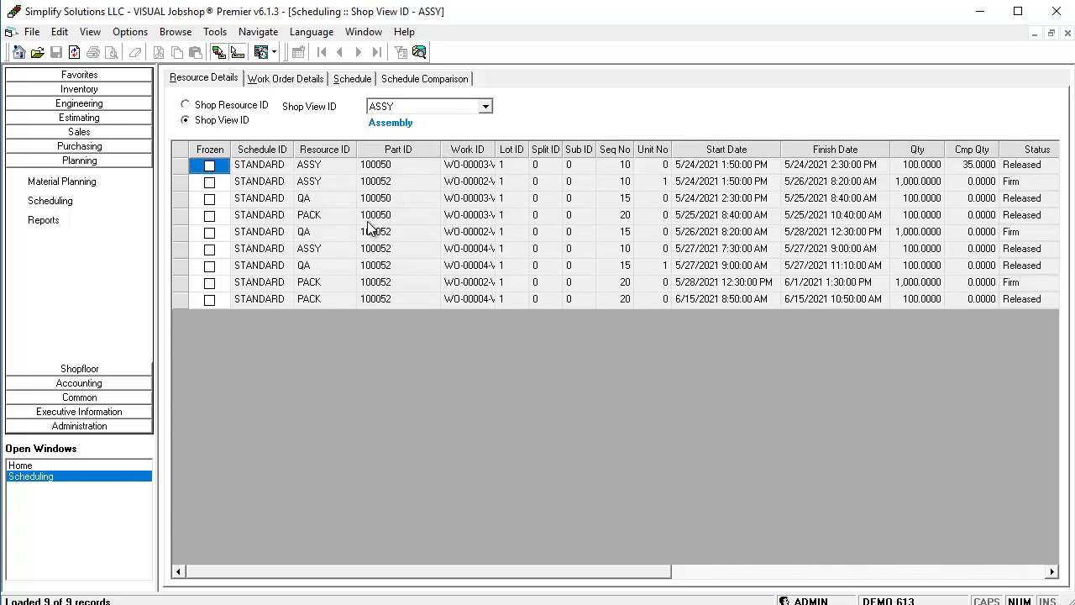
left_click(334, 201)
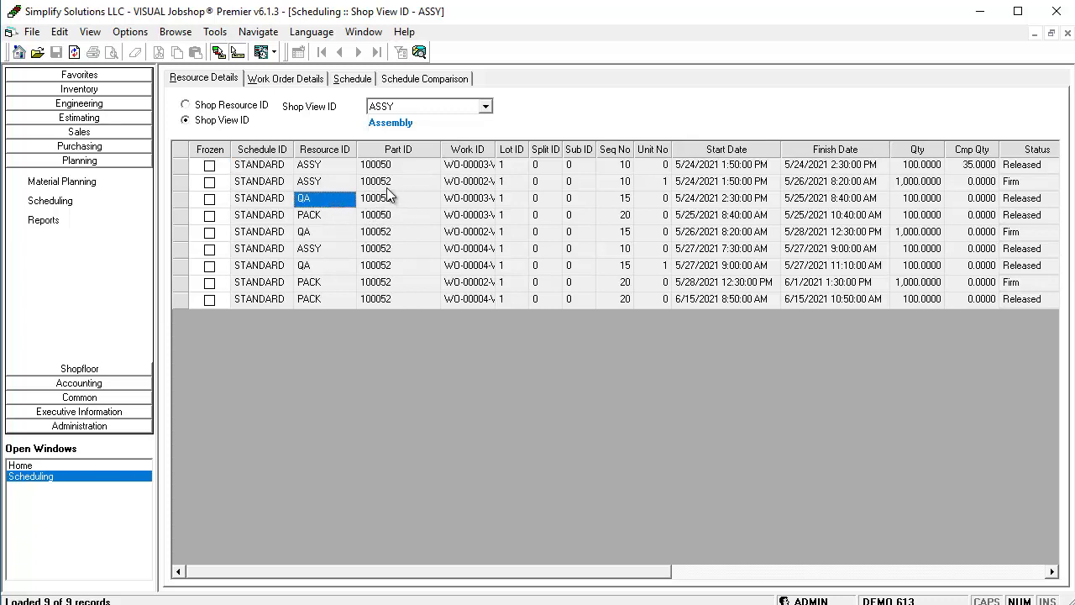
Step: Switch the resource details to filtering by Shop Resource ID and choose the LRGGDR resource
left_click(266, 109)
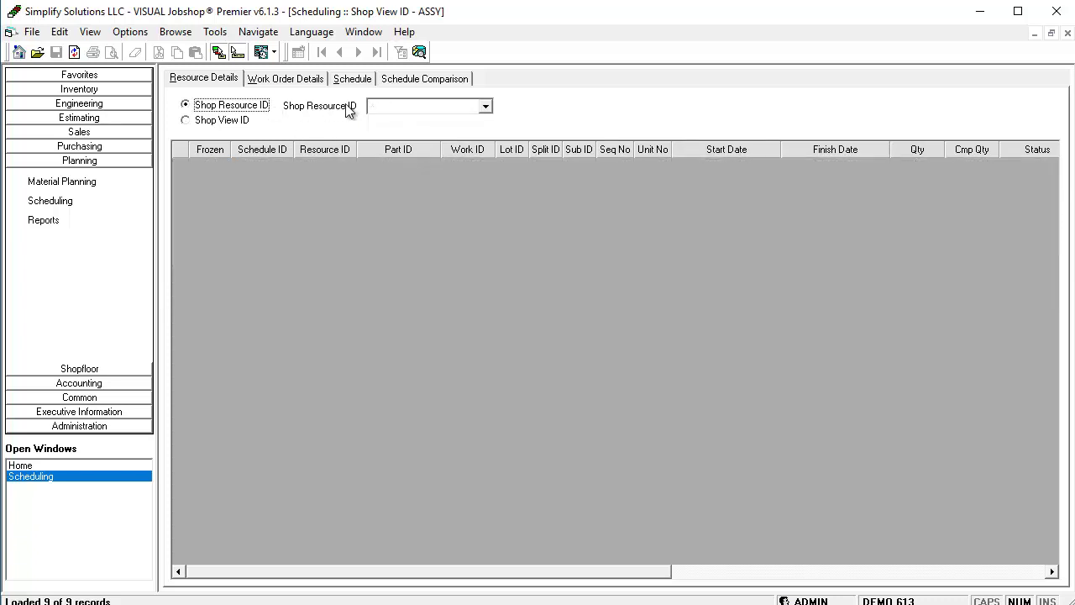
left_click(484, 107)
scroll(468, 168, "down", 7)
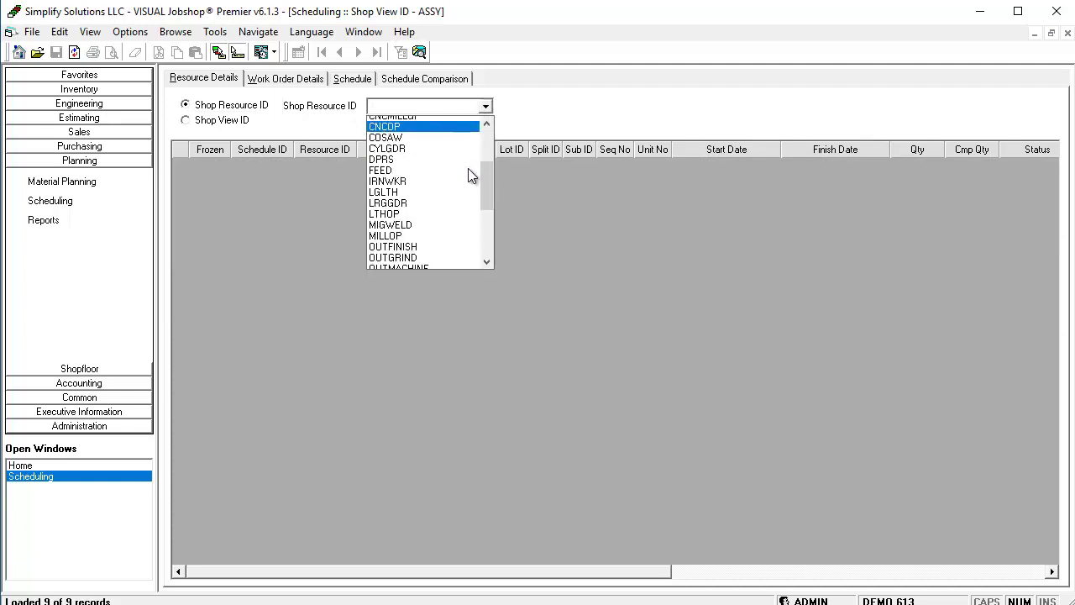
left_click(421, 202)
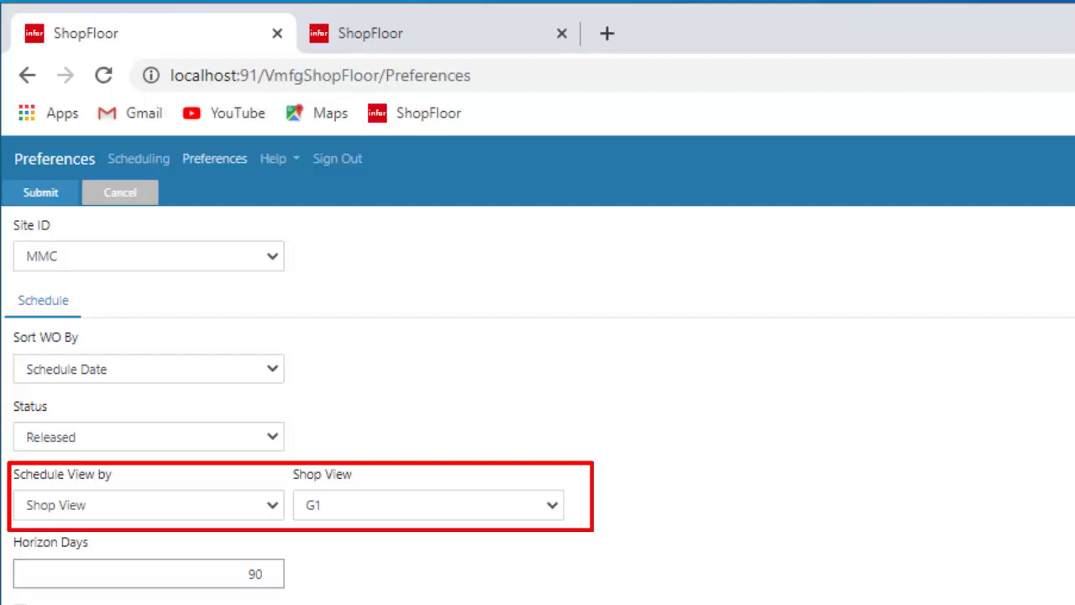
Step: In the ShopFloor web app, submit the preferences with Shop View as the schedule view and open the ENGINEERING resource's operation schedule
left_click(149, 505)
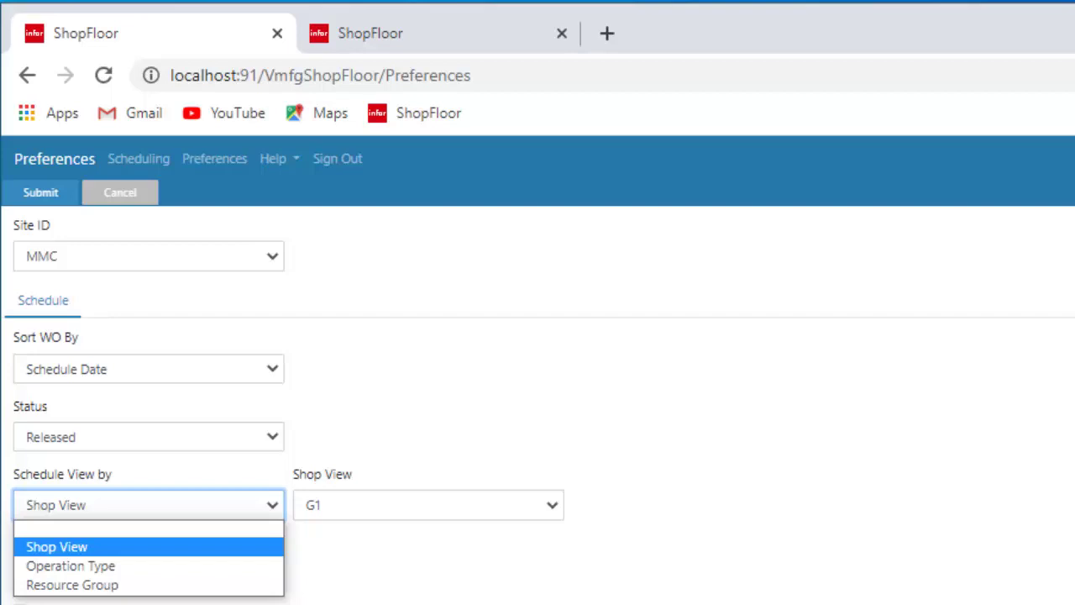
key("Return")
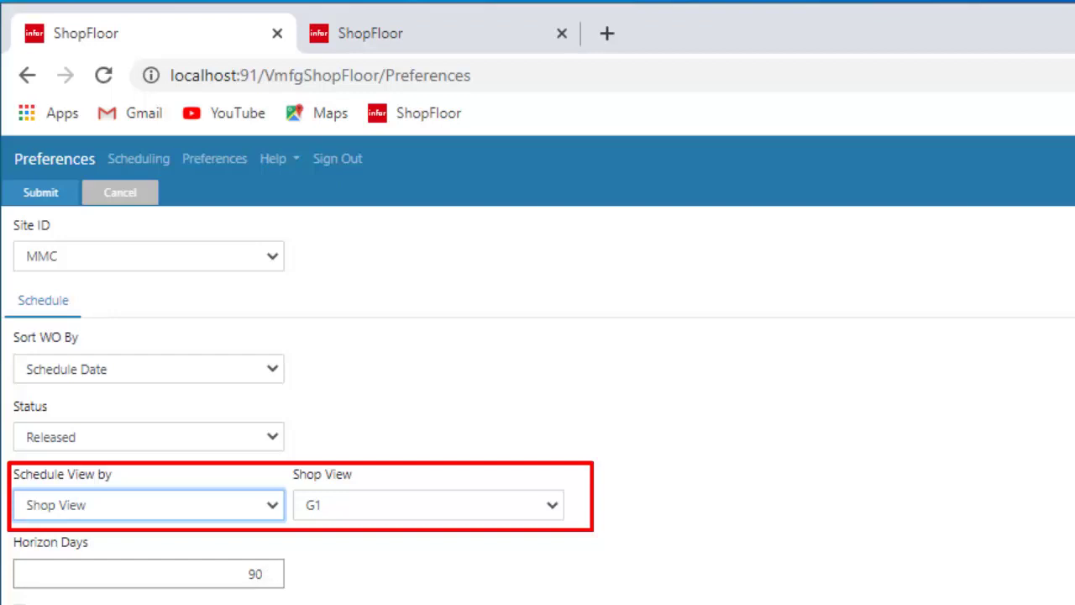
left_click(40, 192)
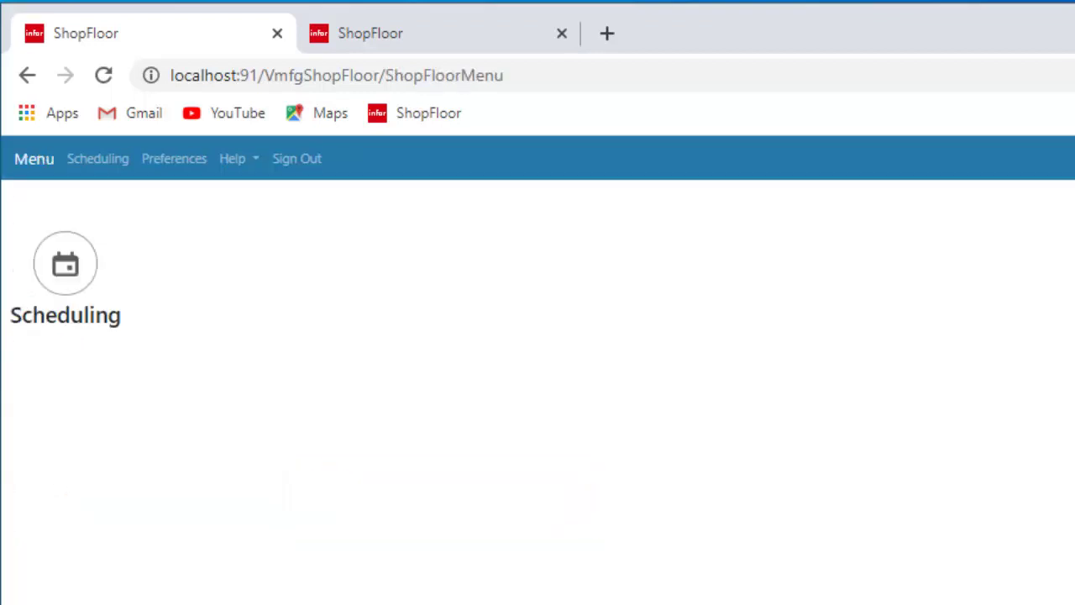
left_click(65, 263)
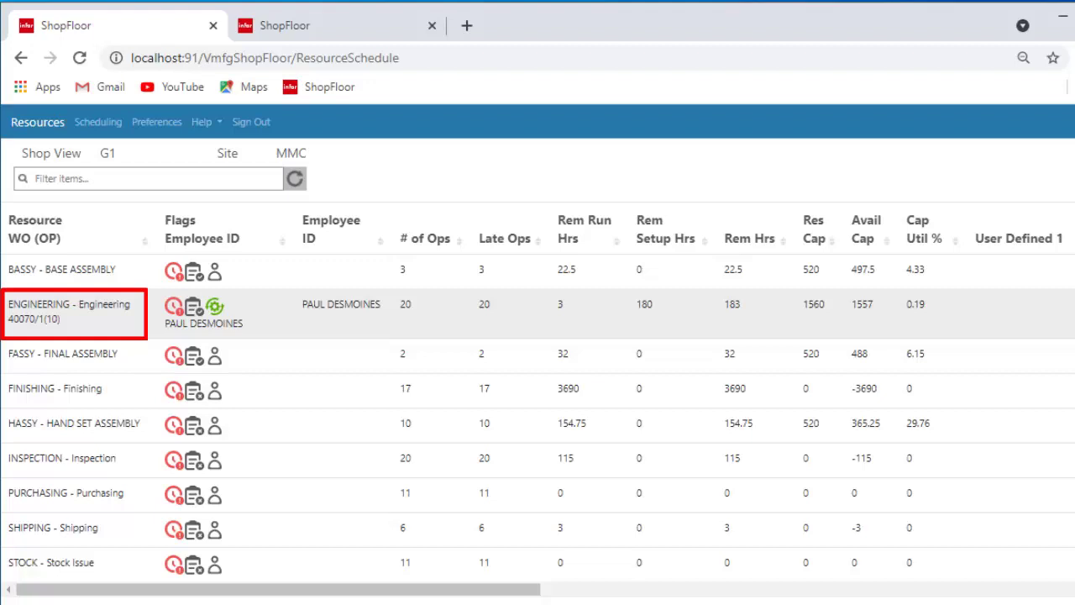
left_click(69, 317)
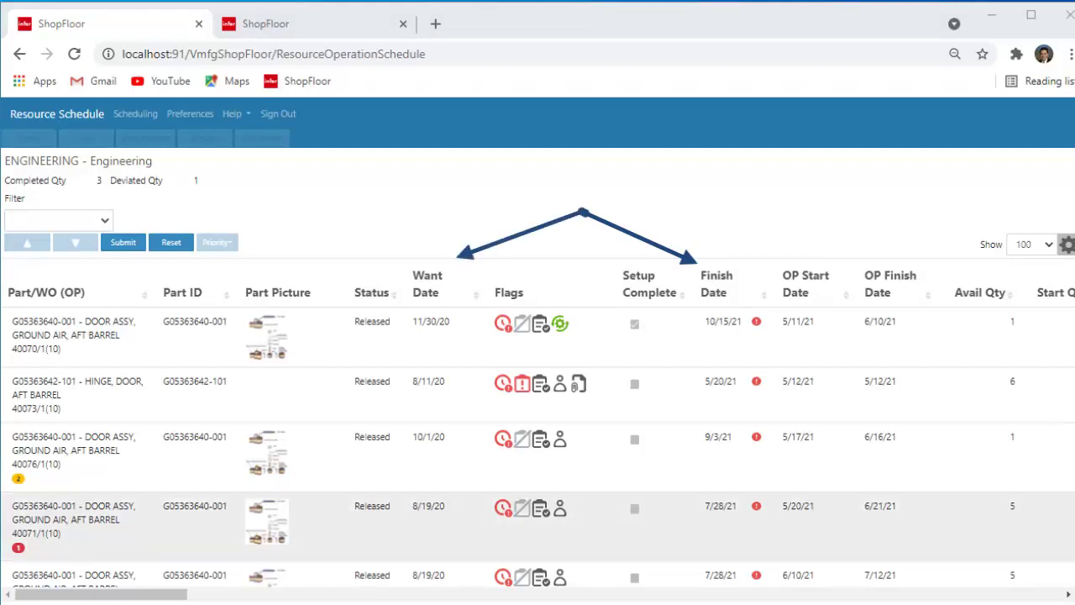
Step: Select the priority 1 door assembly operation in the fourth row, view its priority options, and move it up three places
left_click(538, 526)
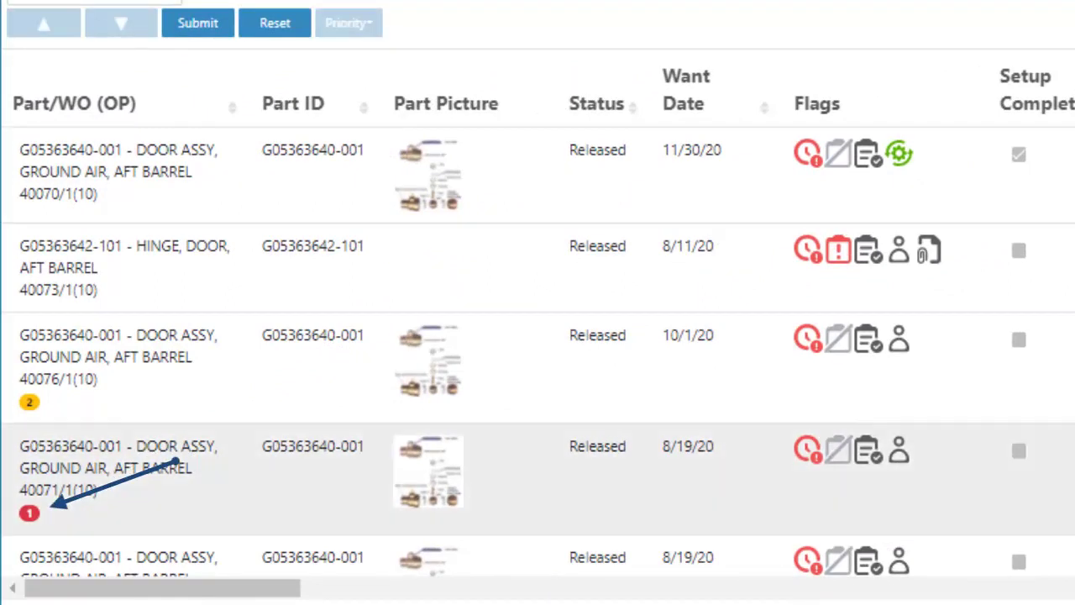
left_click(538, 479)
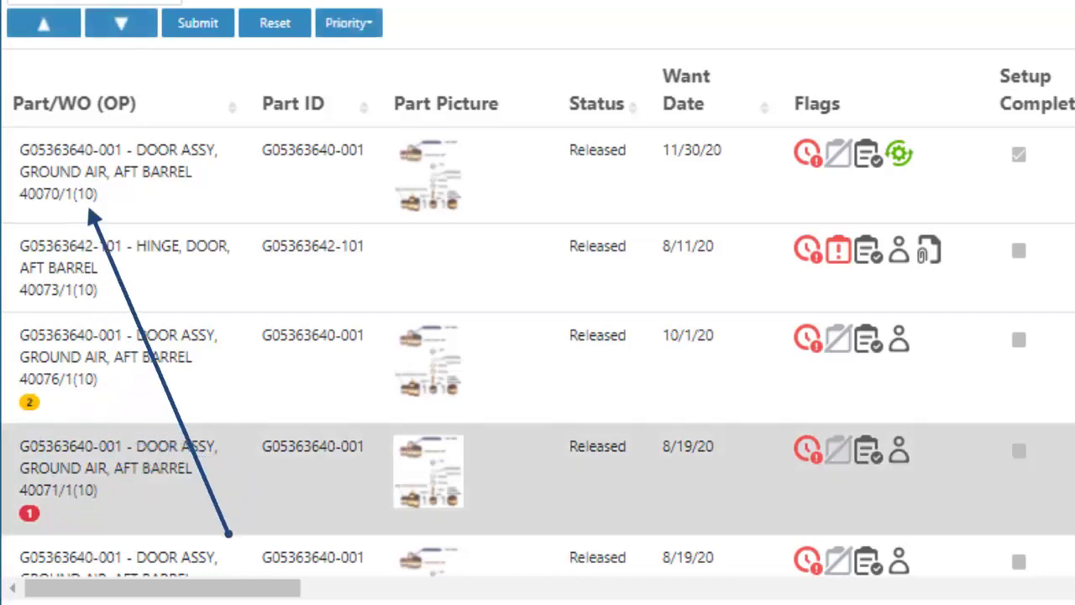
left_click(348, 23)
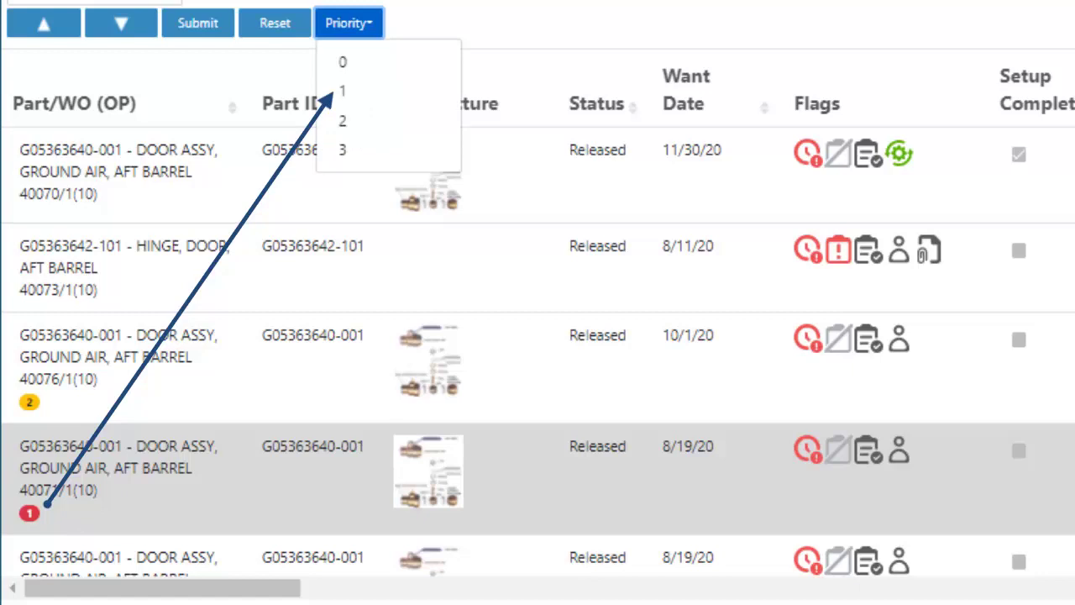
left_click(349, 23)
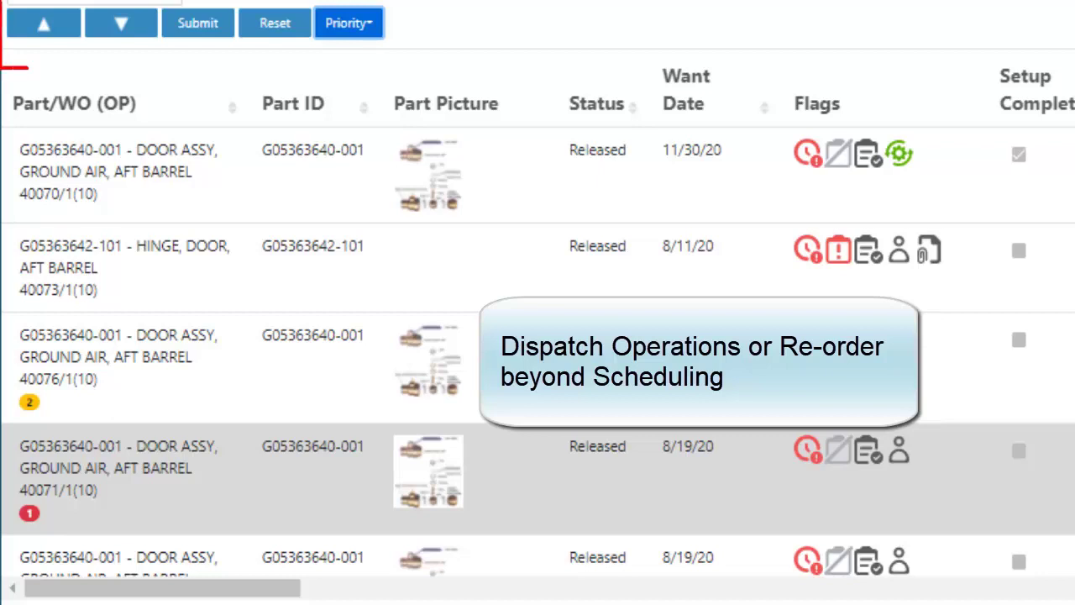
left_click(44, 23)
left_click(43, 23)
left_click(44, 23)
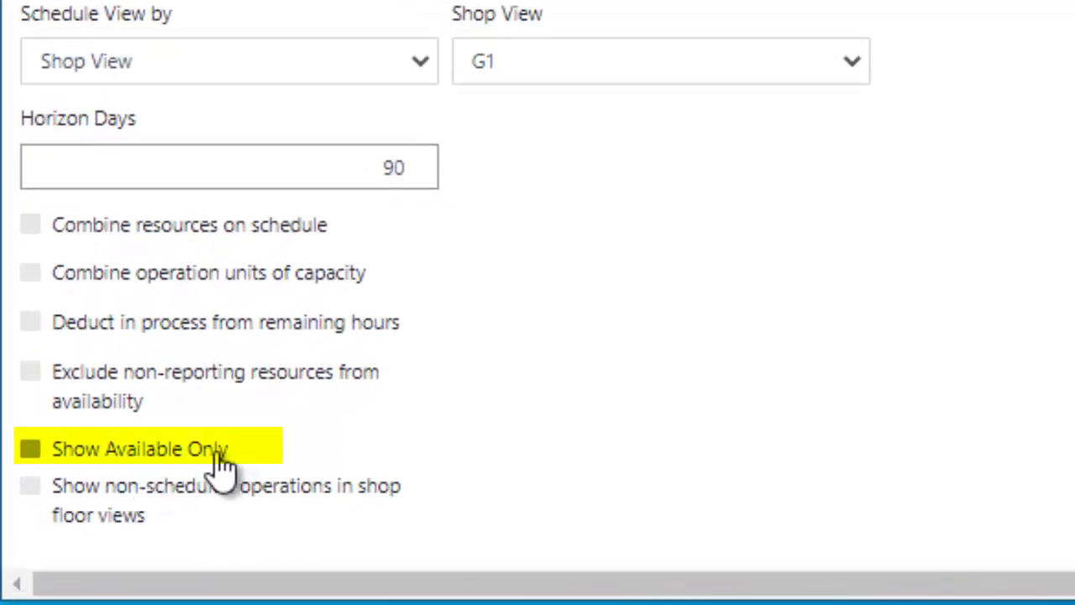
Step: Enable Show Available Only in the schedule preferences and submit them
left_click(221, 462)
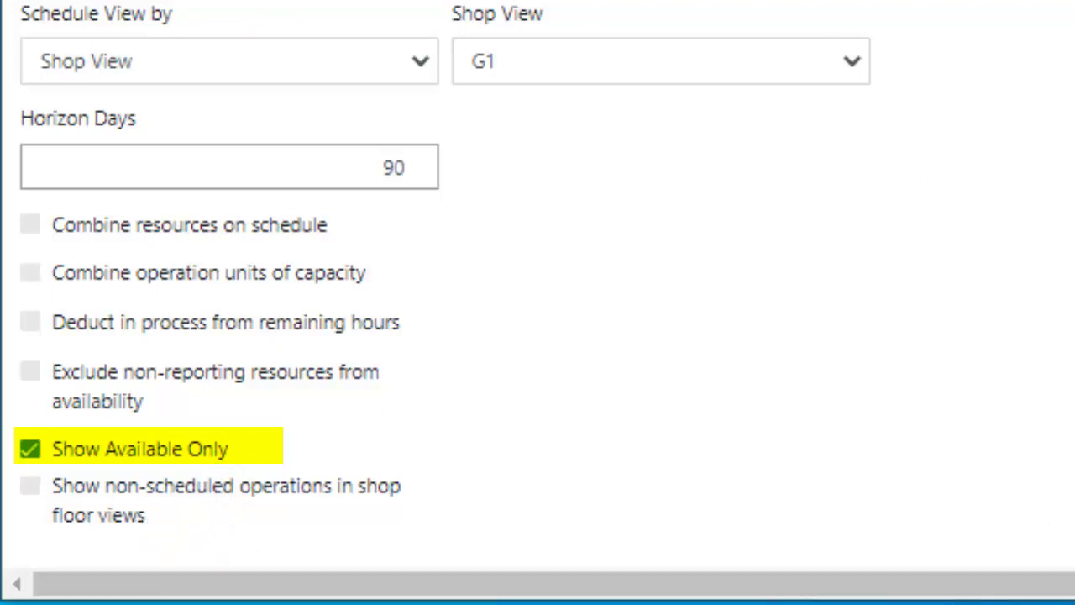
left_click(25, 116)
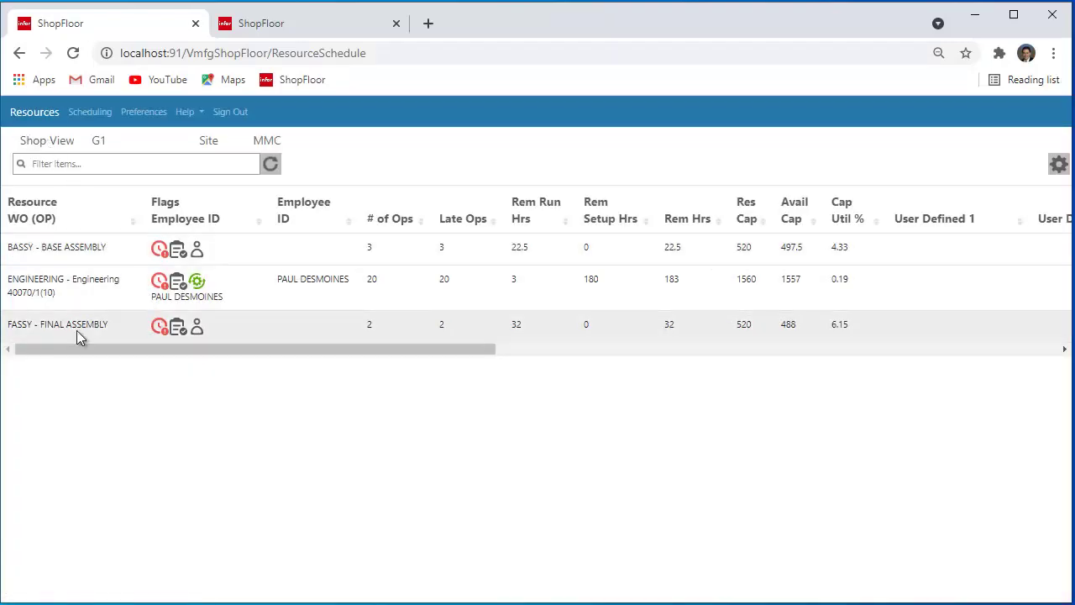
Step: Open the work order details and operation list for the second operation in the FASSY - FINAL ASSEMBLY schedule
left_click(76, 330)
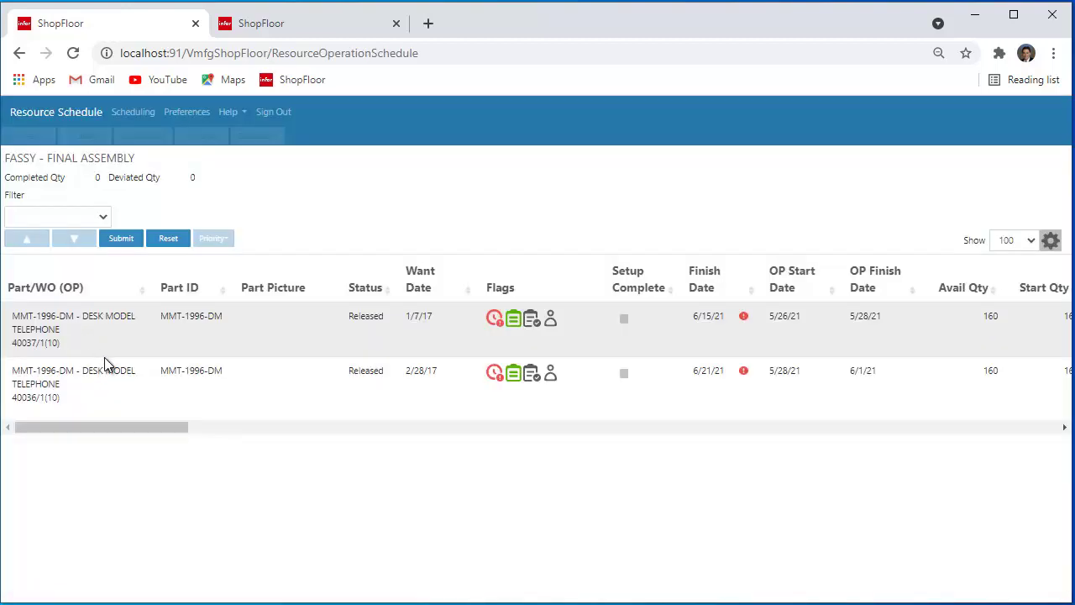
left_click(160, 382)
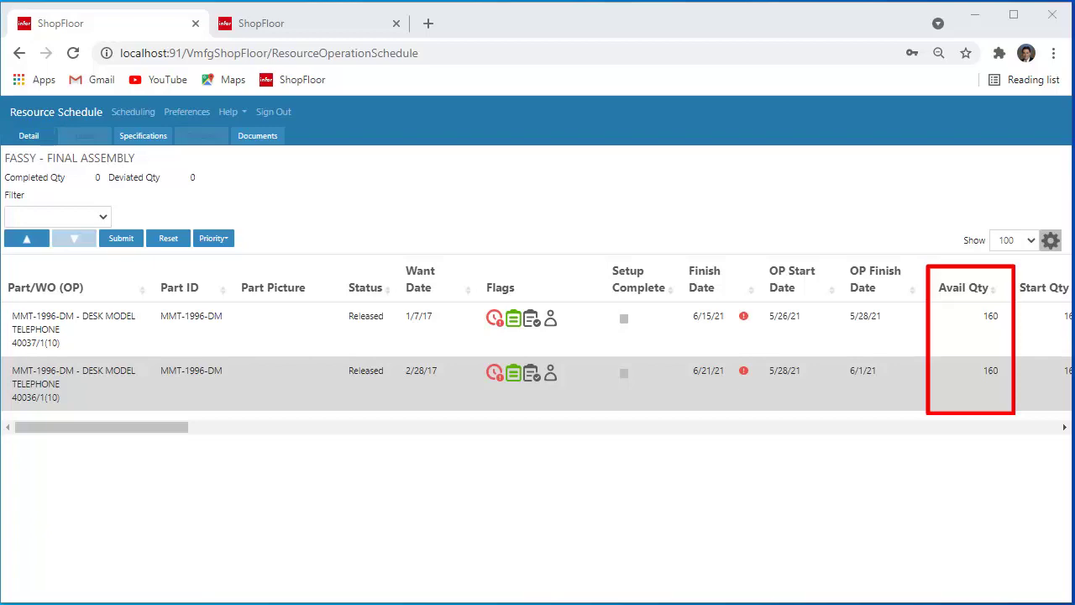
left_click(28, 136)
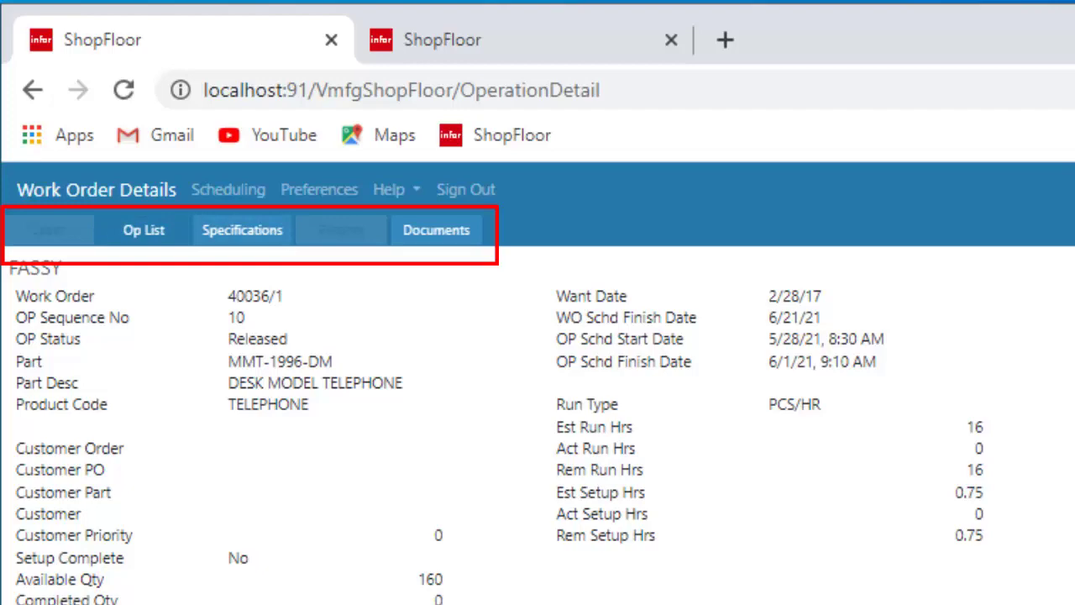
left_click(143, 229)
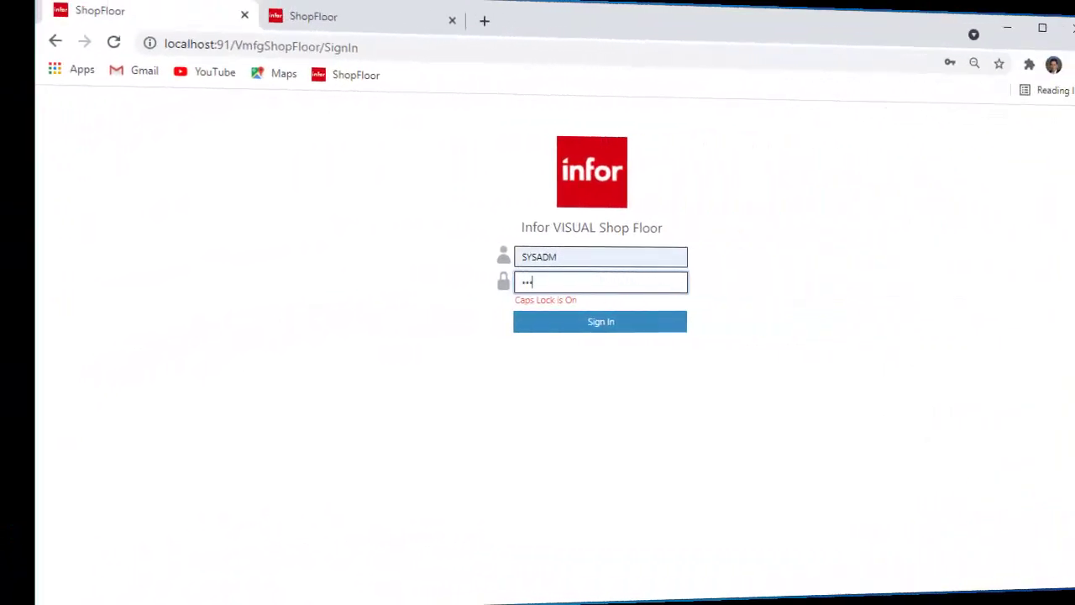
Step: Sign in to Infor VISUAL Shop Floor with the account password and open the ENGINEERING resource's operation schedule
key("Return")
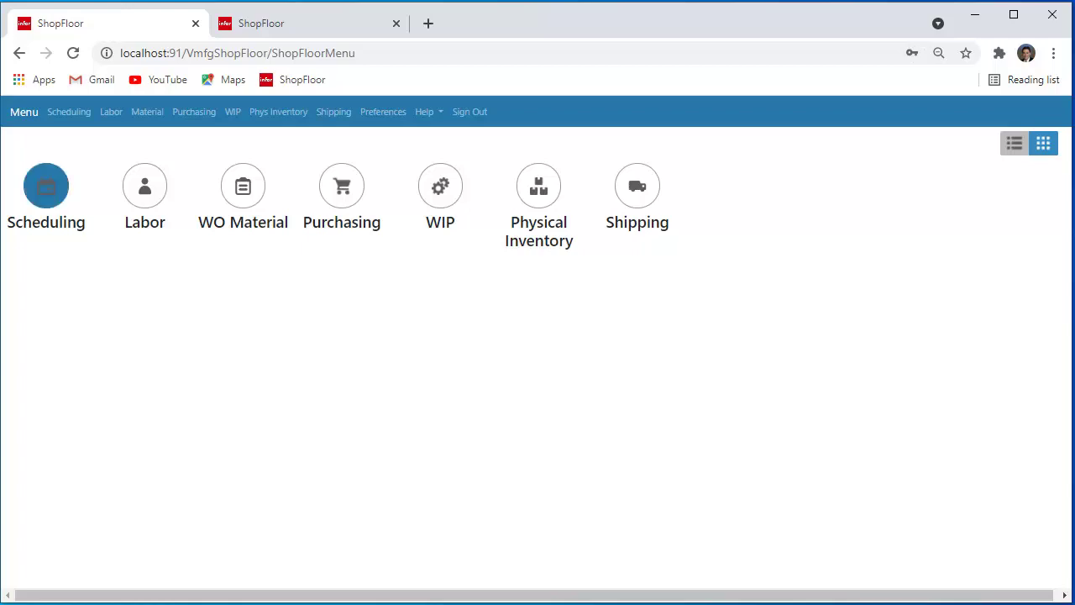
left_click(46, 185)
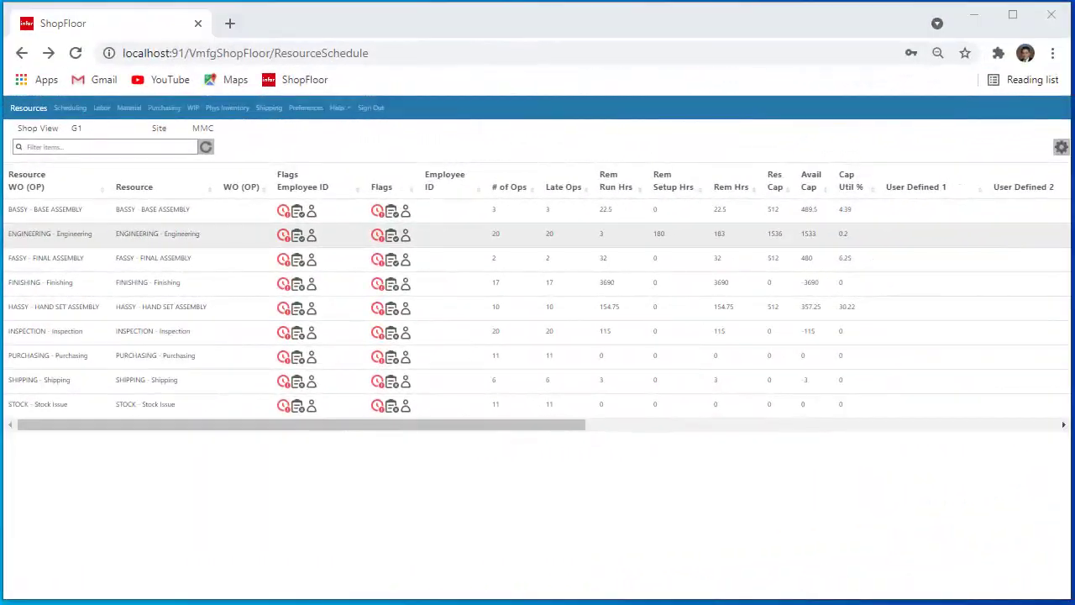
left_click(50, 234)
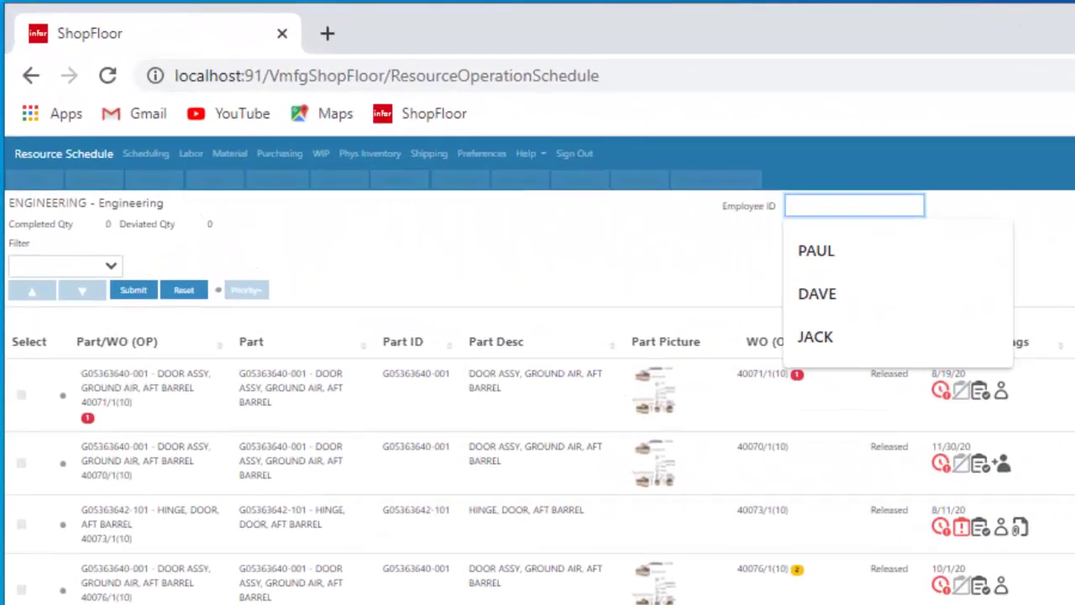
Step: Fill in the Employee ID with the second suggested employee
key("Down")
key("Down")
key("Return")
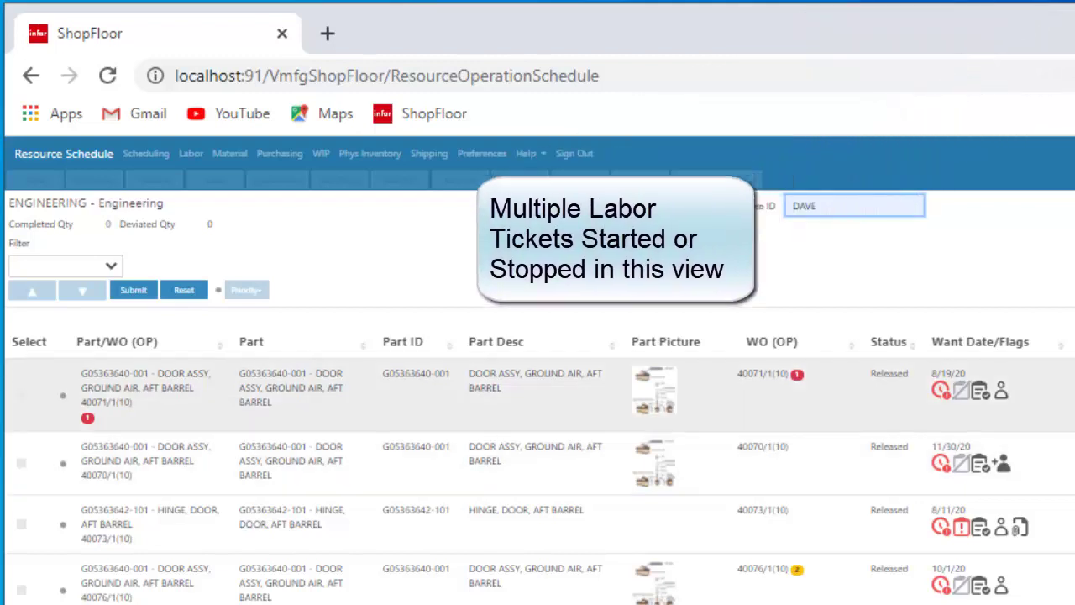
Step: Mark the first three Engineering operations and start run labor on all of them for the chosen employee
left_click(21, 394)
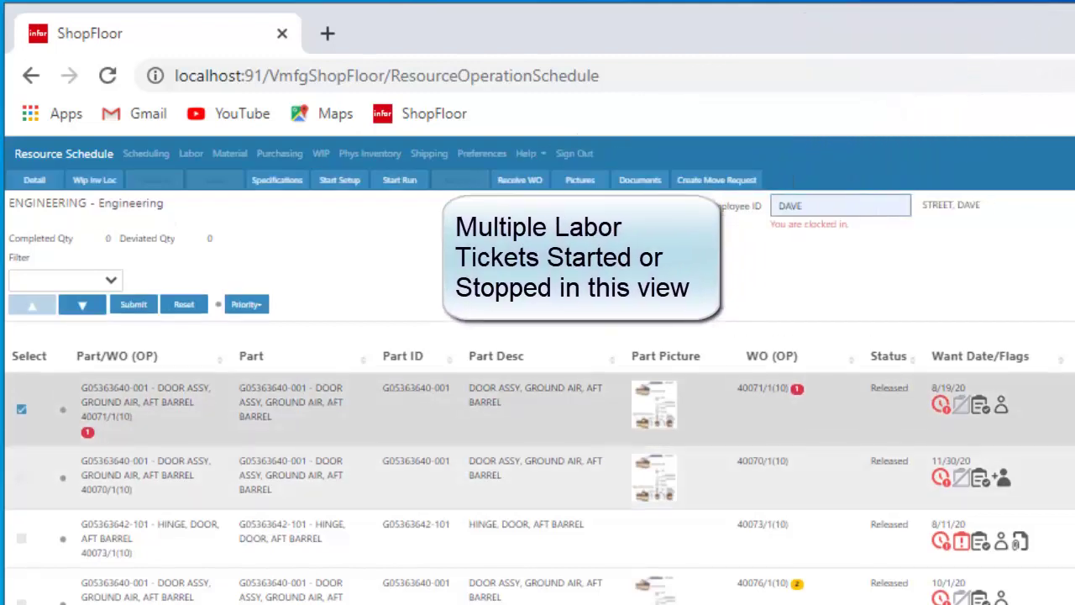
left_click(21, 477)
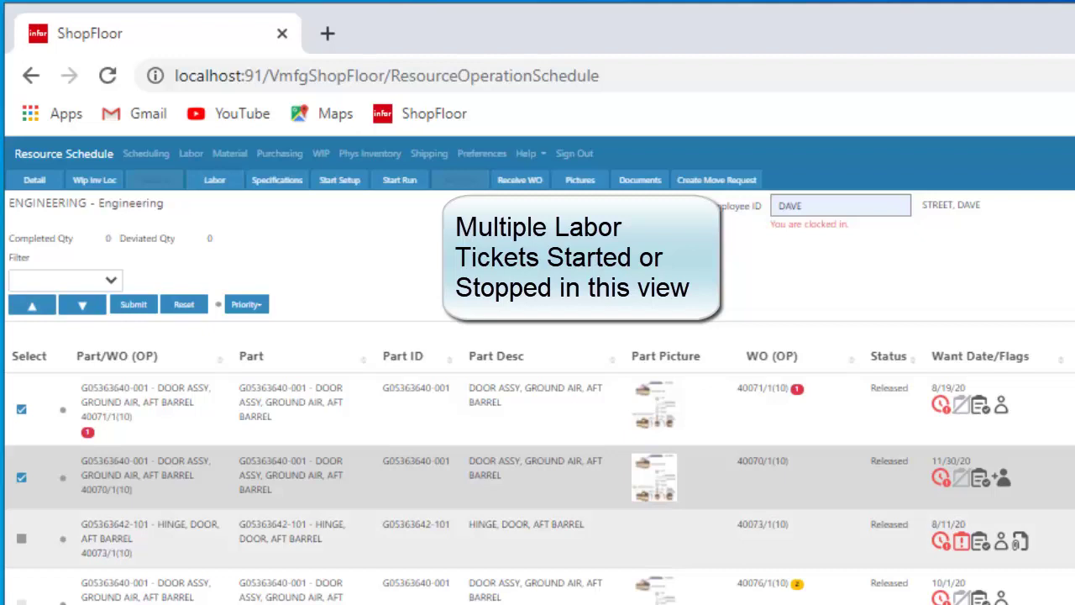
left_click(21, 538)
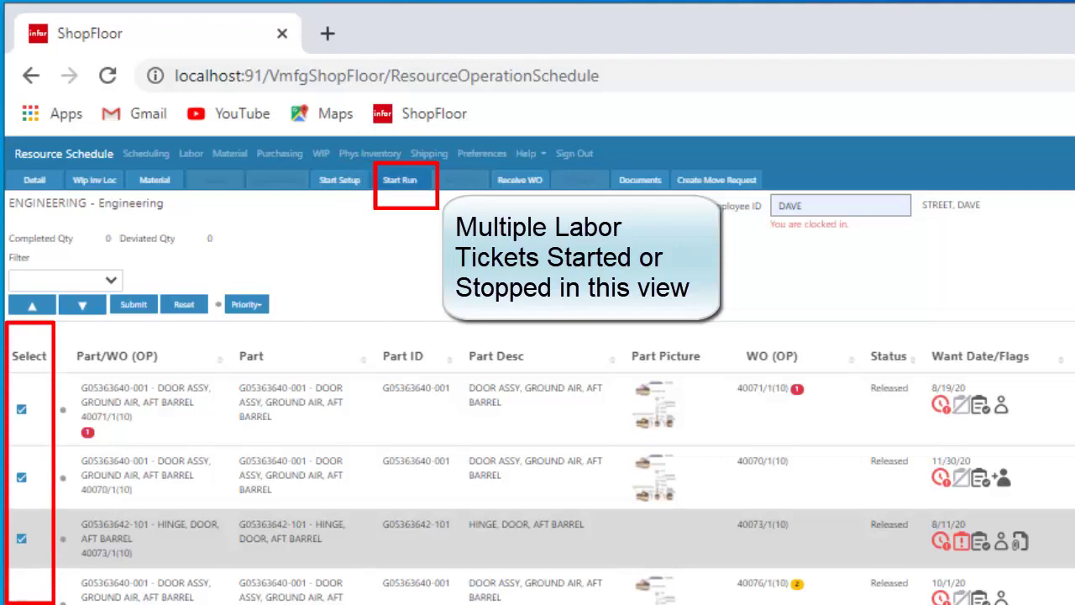
left_click(402, 180)
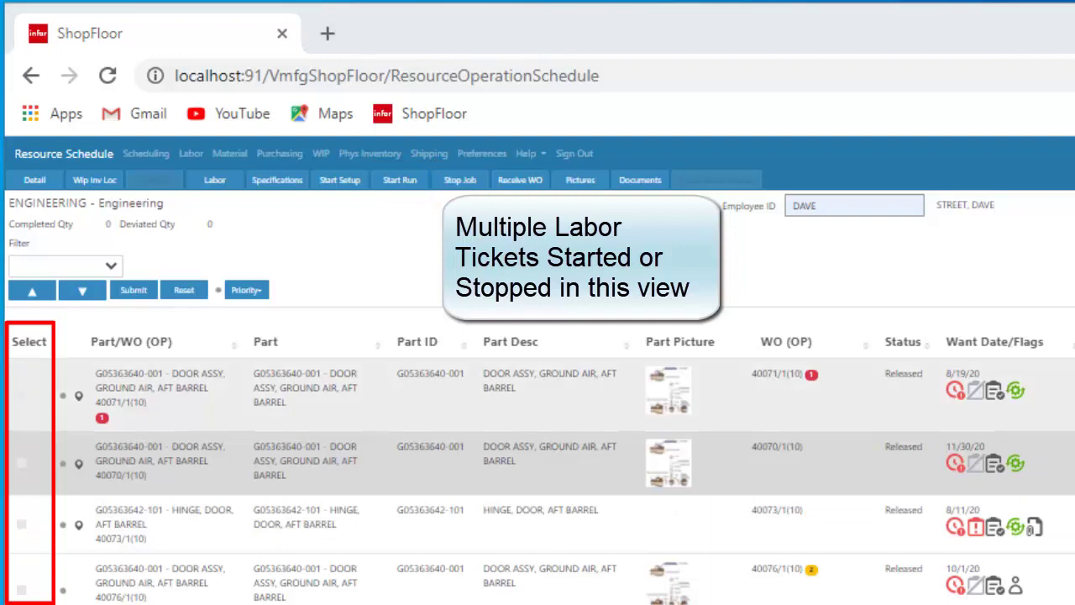
left_click(420, 395)
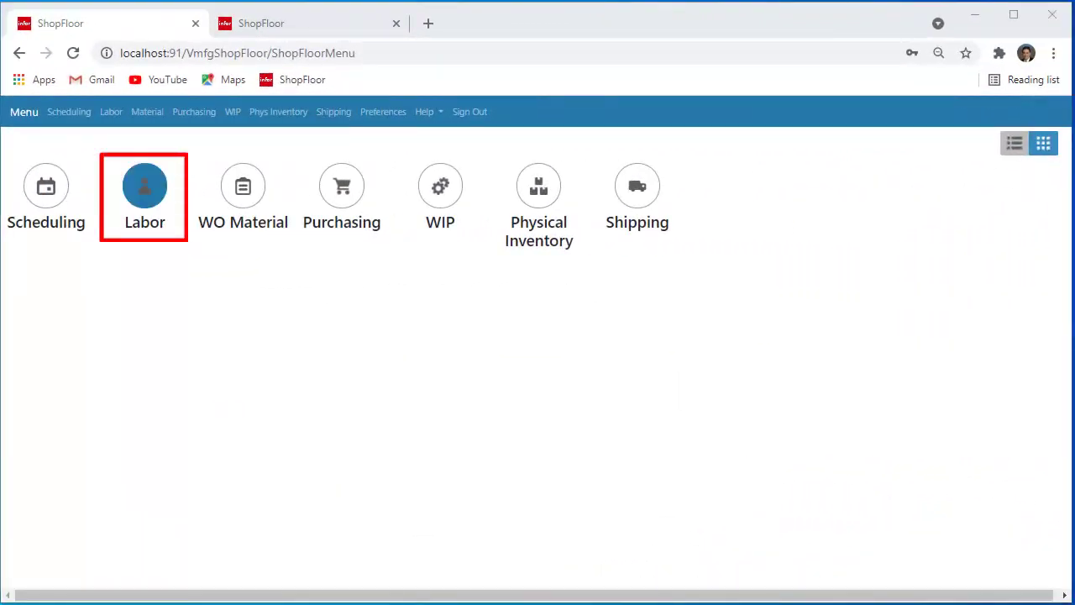
Step: Expand the additional filters of the Employees Clocked In list and view the Labels options in My Labor
left_click(144, 189)
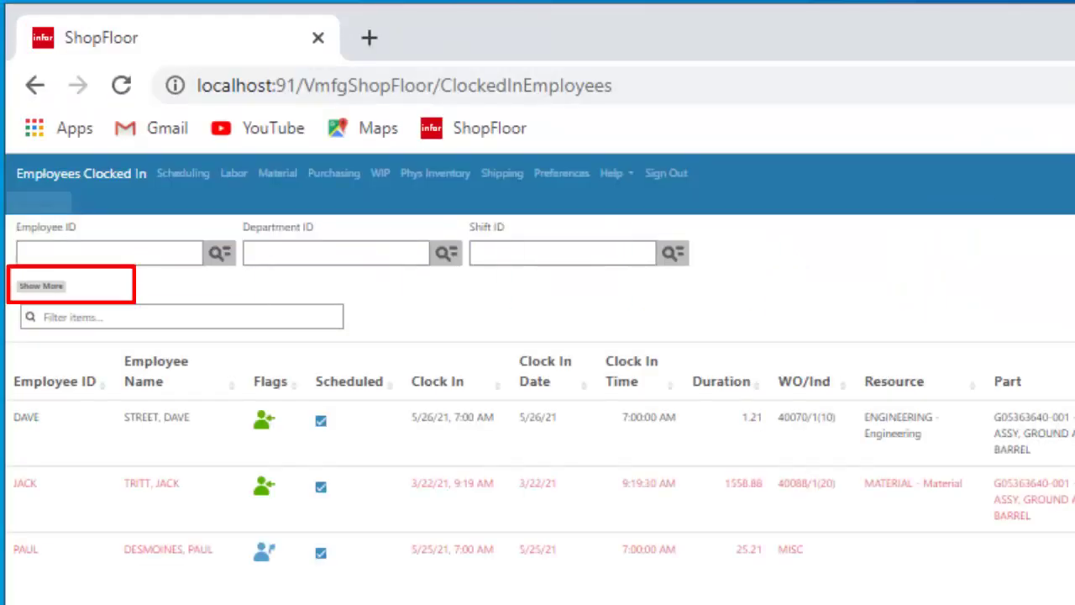
left_click(41, 286)
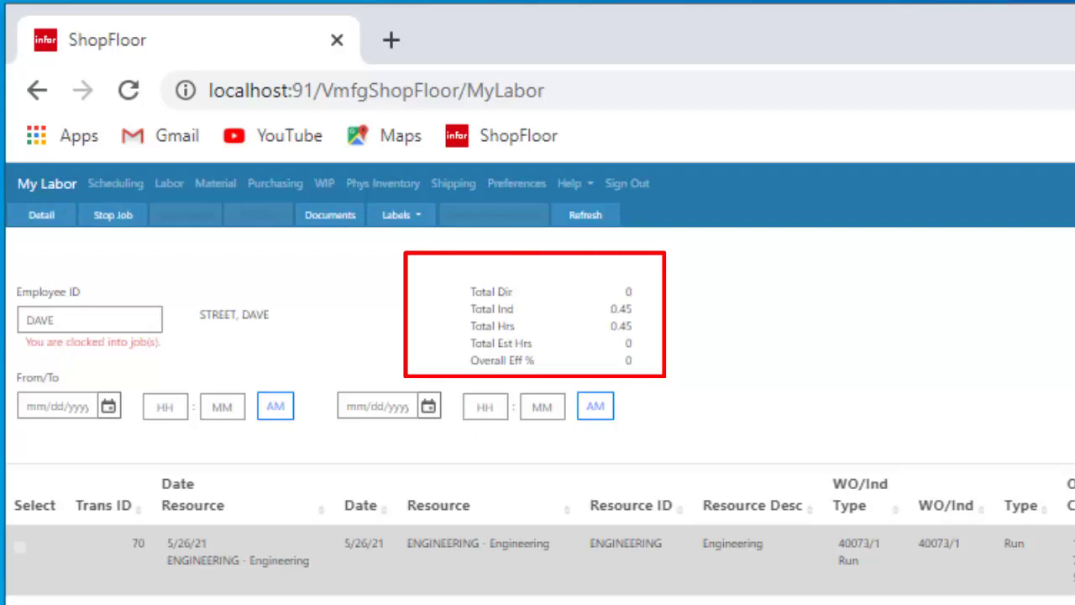
left_click(402, 215)
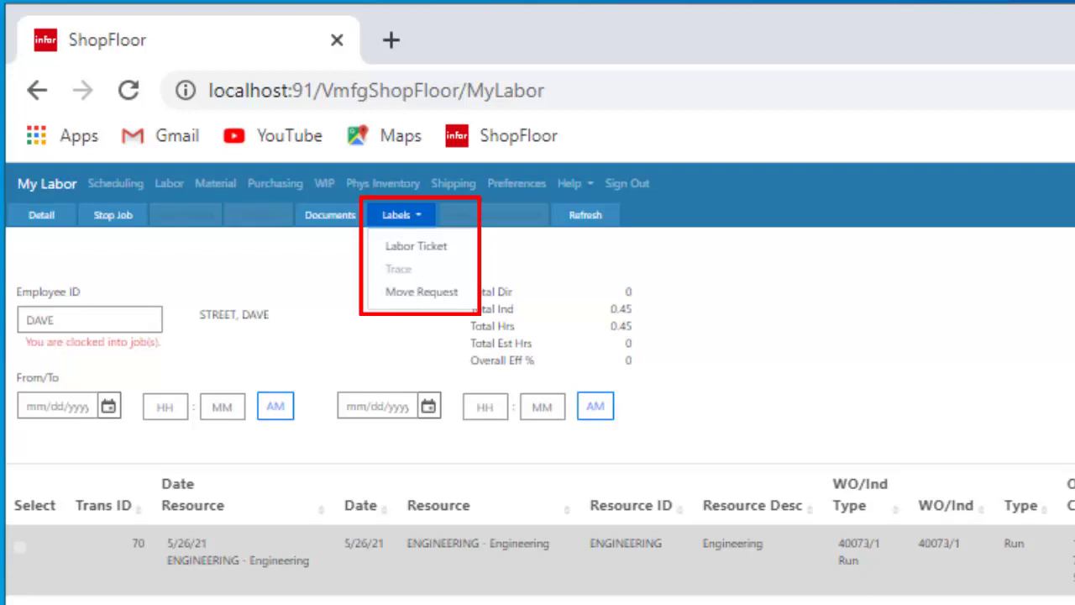
Step: Close the Labels options in My Labor and open the labor transaction detail
left_click(401, 215)
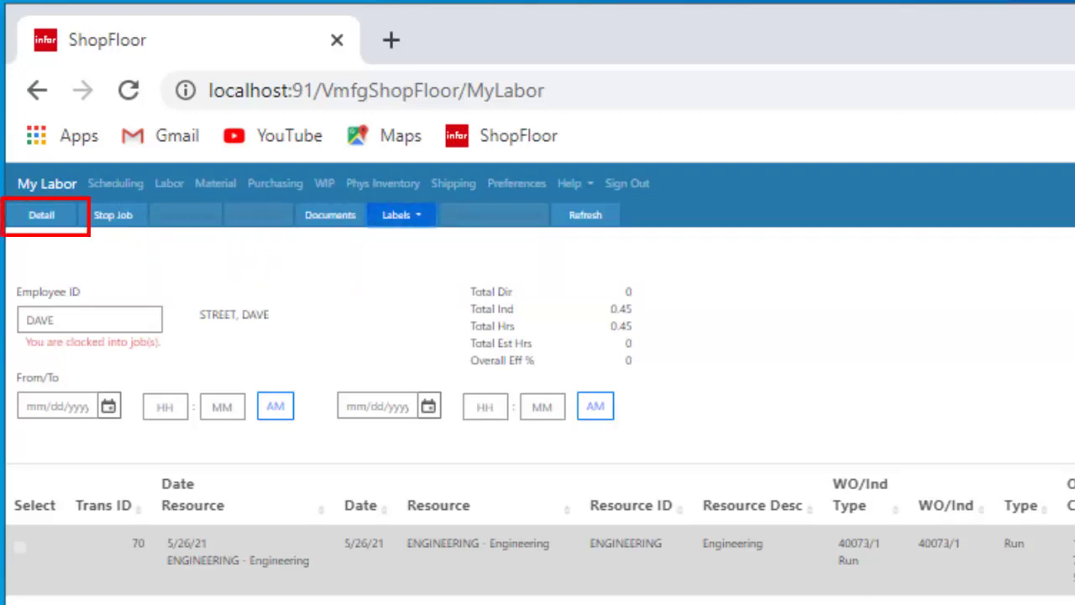
left_click(41, 215)
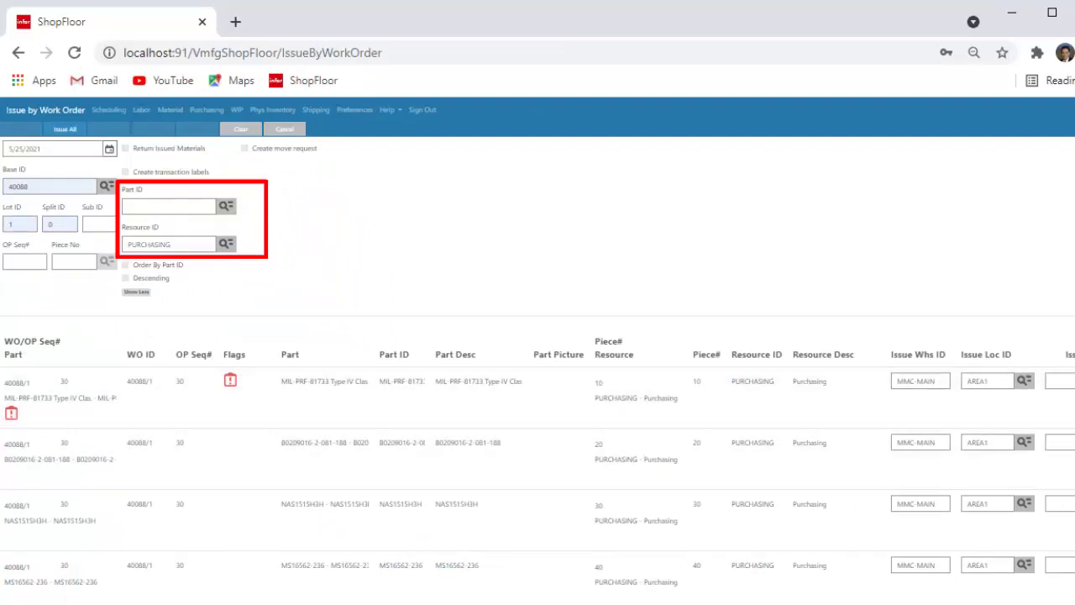
Step: Look through the PURCHASING material requirements of work order 40088 in Issue by Work Order
scroll(537, 485, "down", 10)
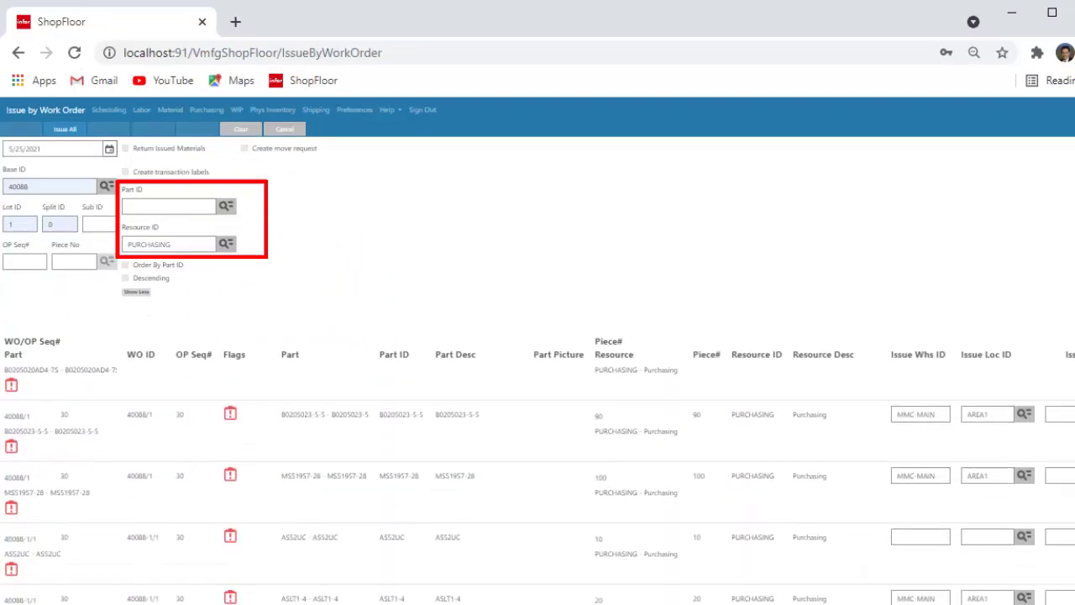
scroll(537, 460, "down", 1)
scroll(538, 460, "down", 5)
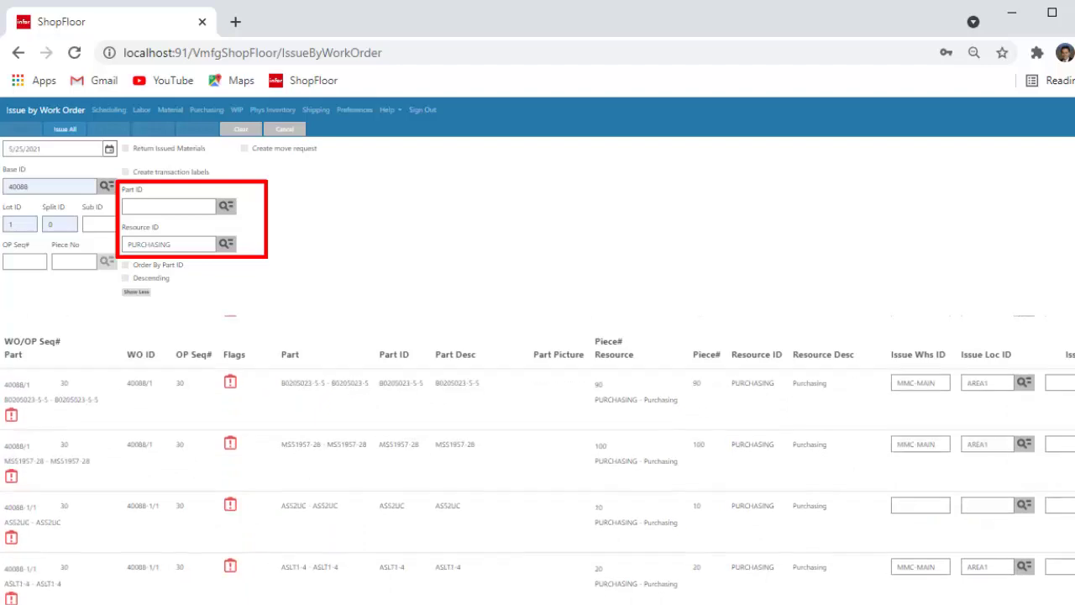
scroll(538, 485, "up", 3)
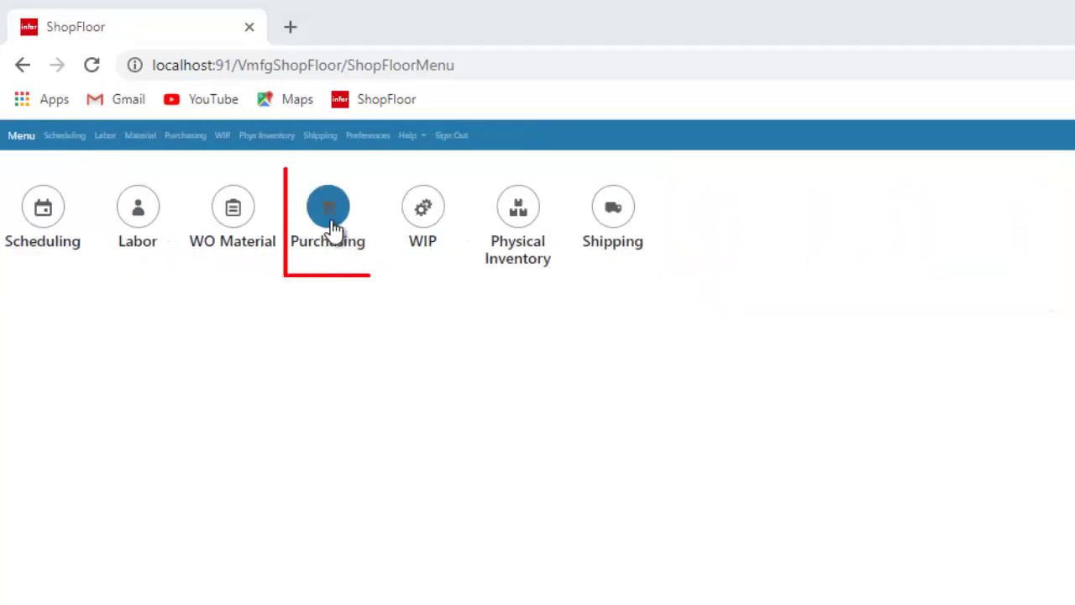
Step: Open the Purchasing area and view the PO Lines Due
left_click(329, 220)
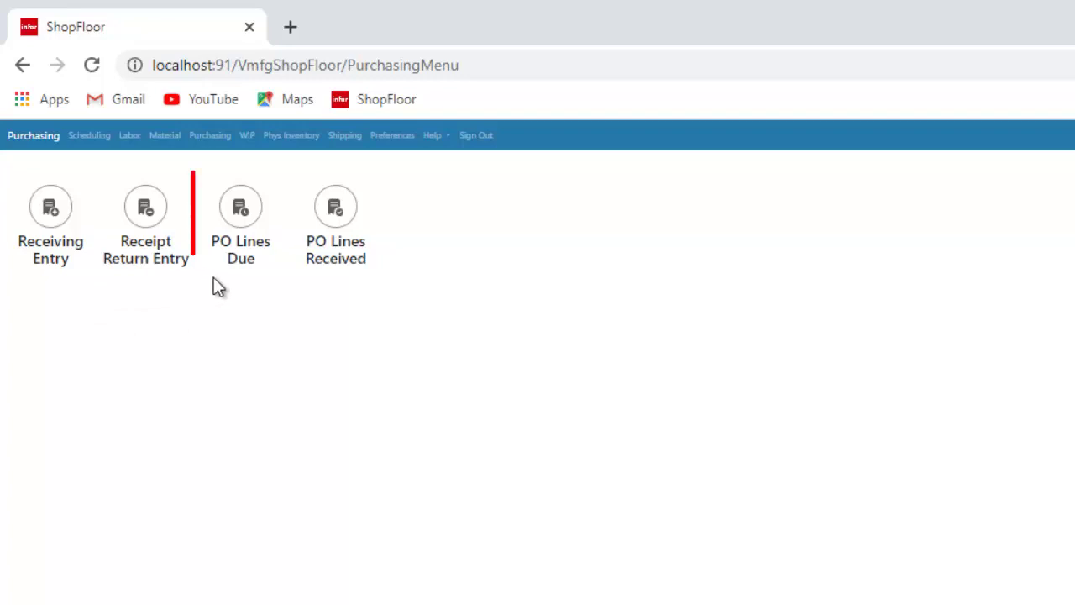
left_click(239, 232)
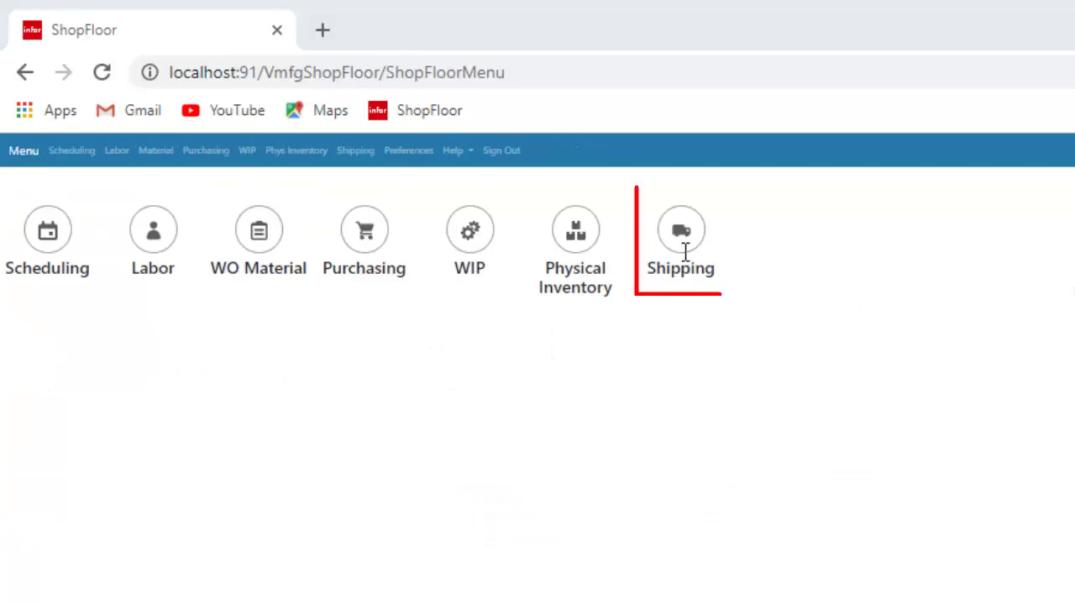
Step: Visit the Shipping, Physical Inventory and WIP areas one after another
left_click(681, 244)
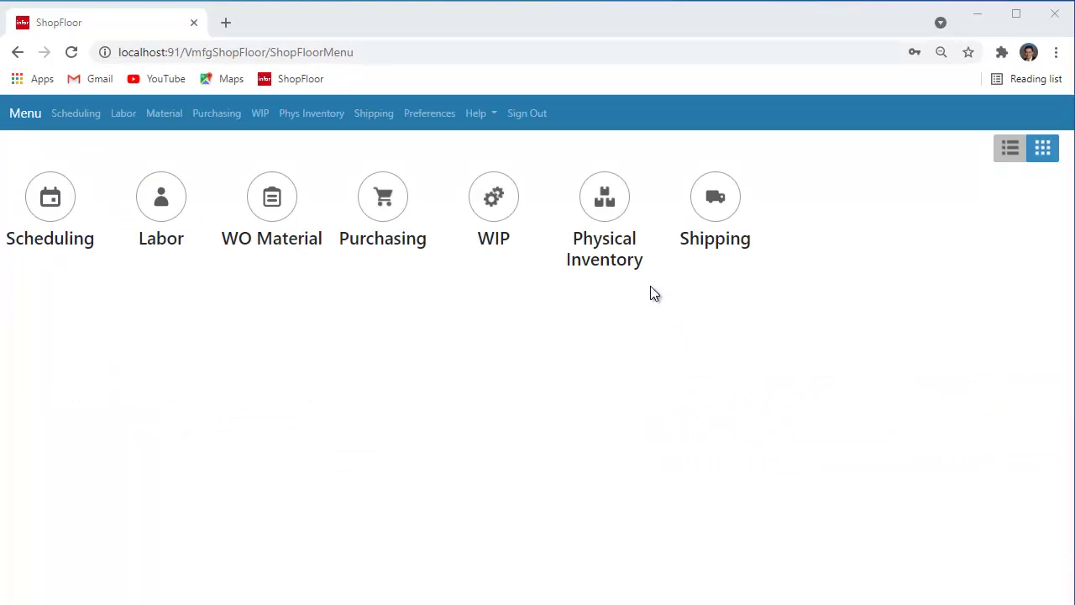
left_click(602, 215)
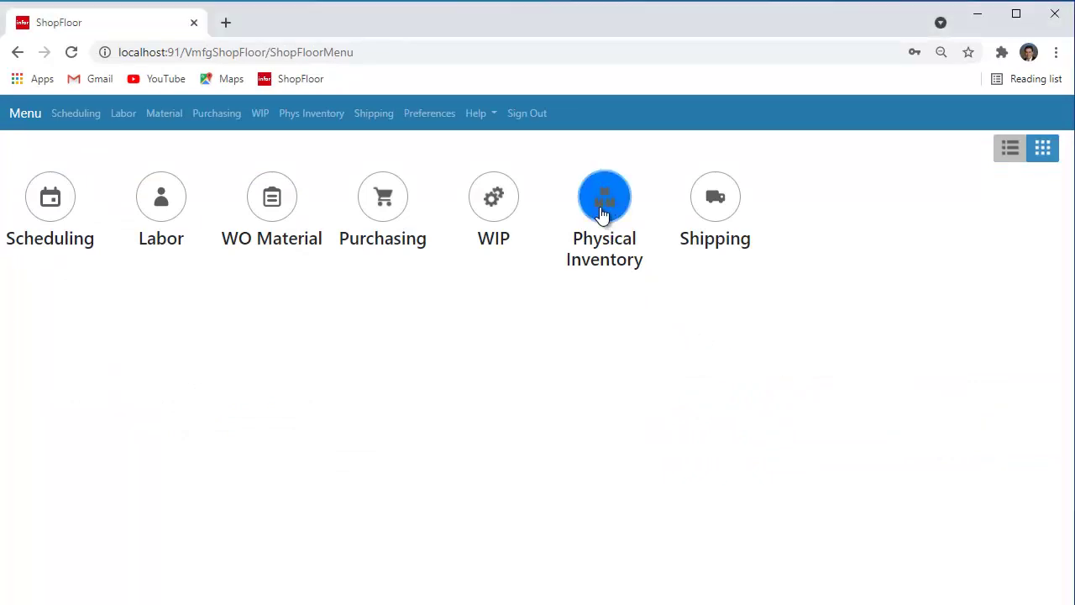
left_click(604, 210)
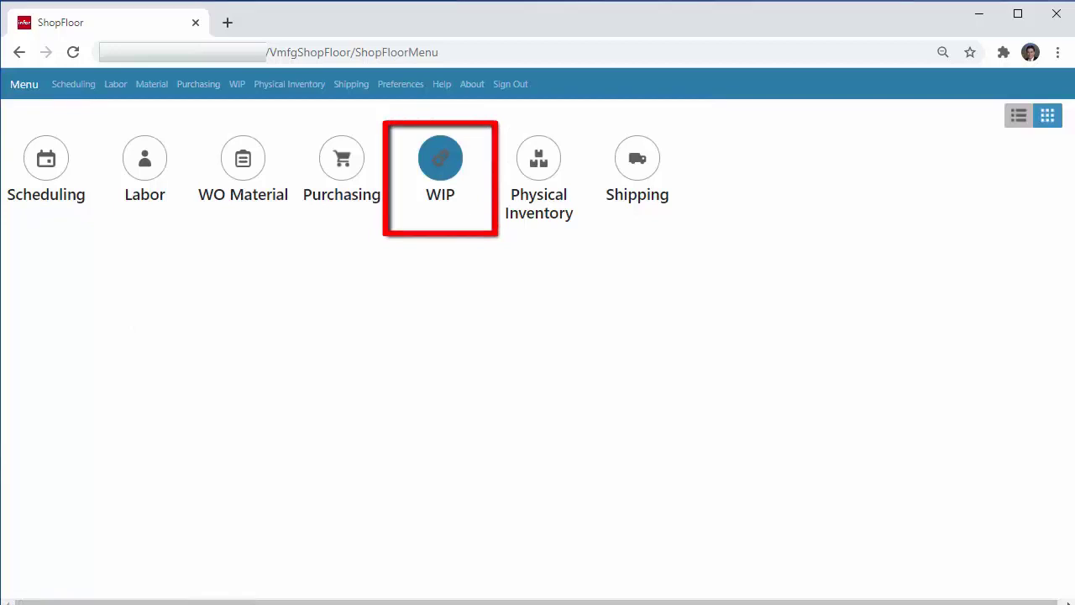
left_click(440, 158)
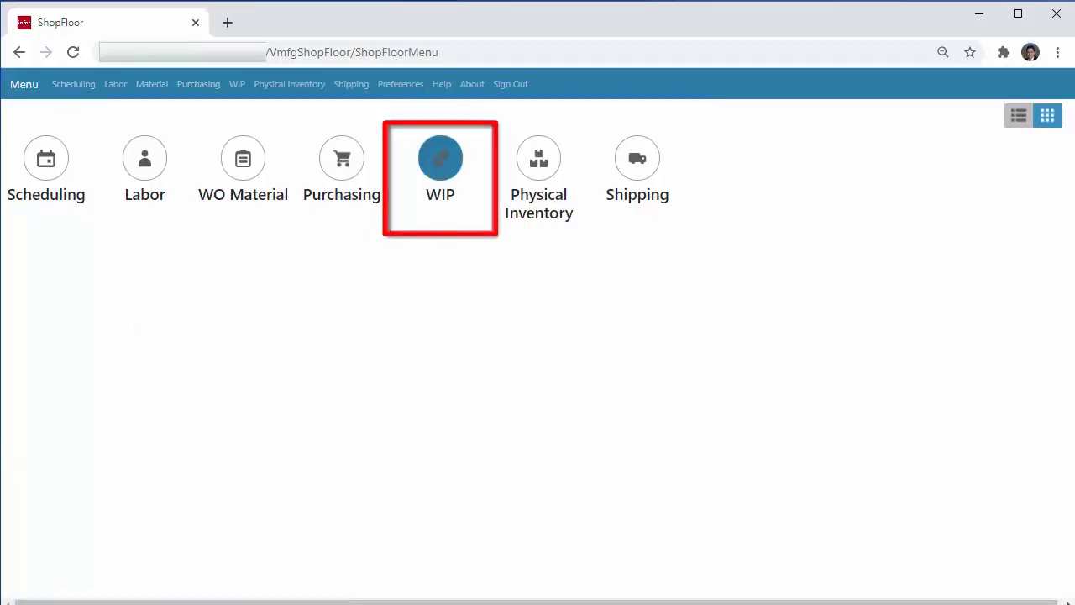
left_click(441, 158)
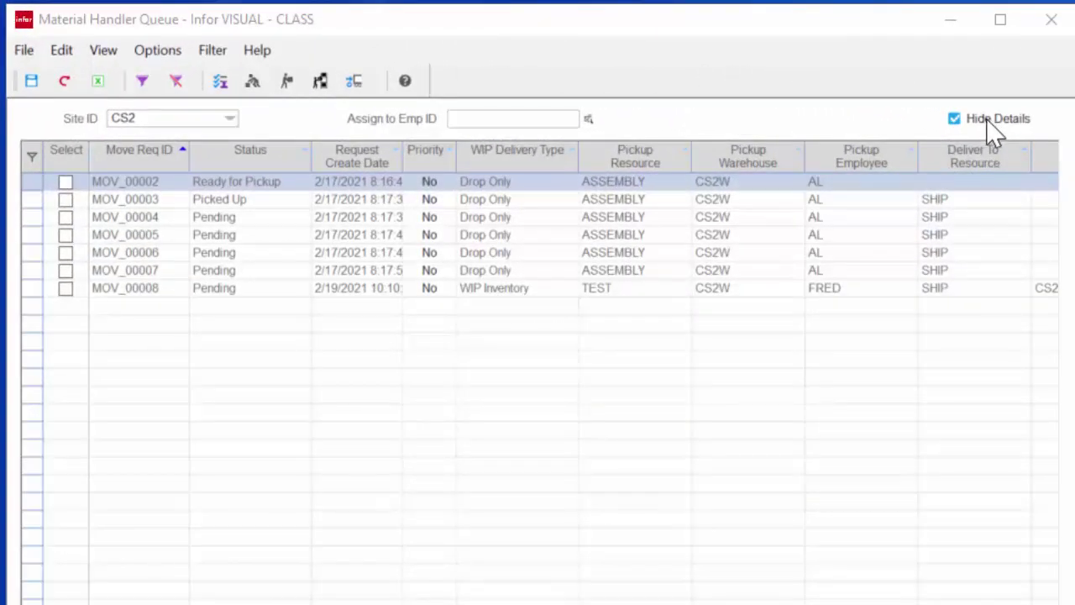
Step: Toggle Hide Details for the CS2 move requests in Infor VISUAL's Material Handler Queue
left_click(991, 120)
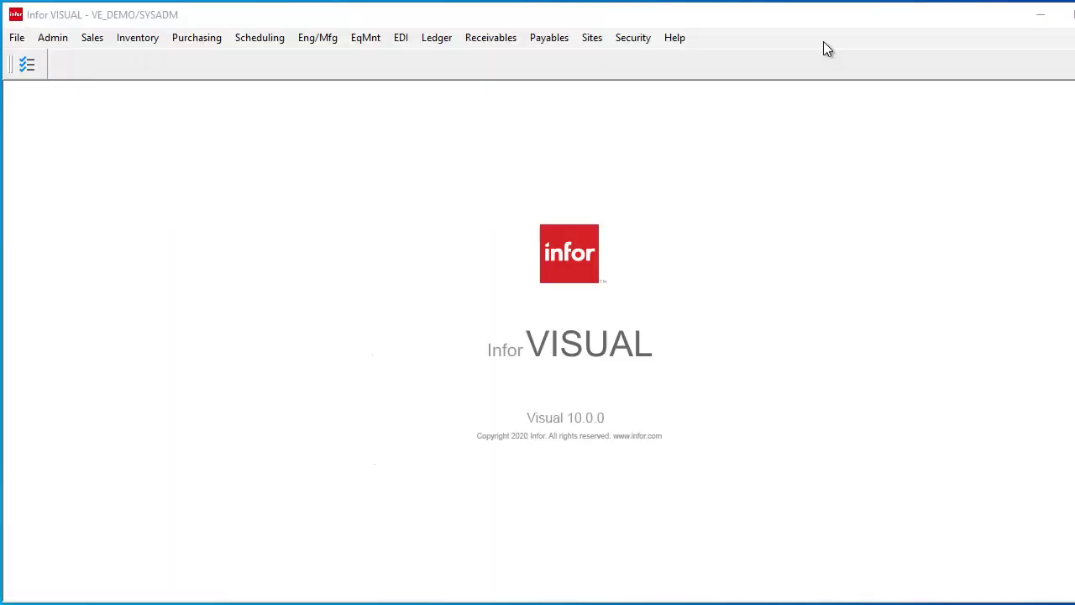
Step: Open the Video Library in Infor VISUAL and add "10.0.0 - Overview Session 1" to the selected videos
left_click(665, 44)
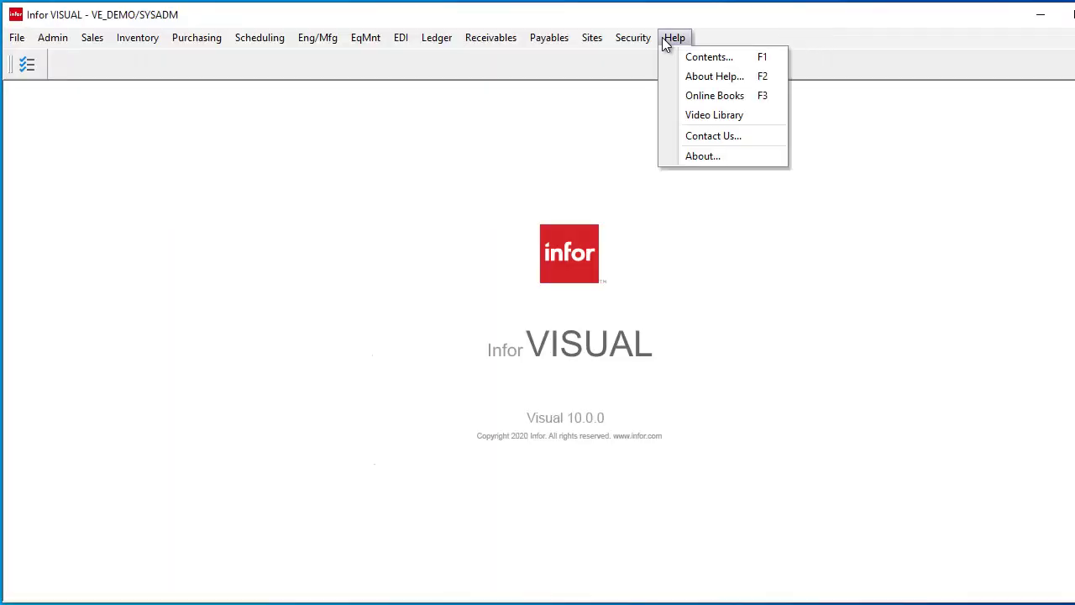
left_click(670, 119)
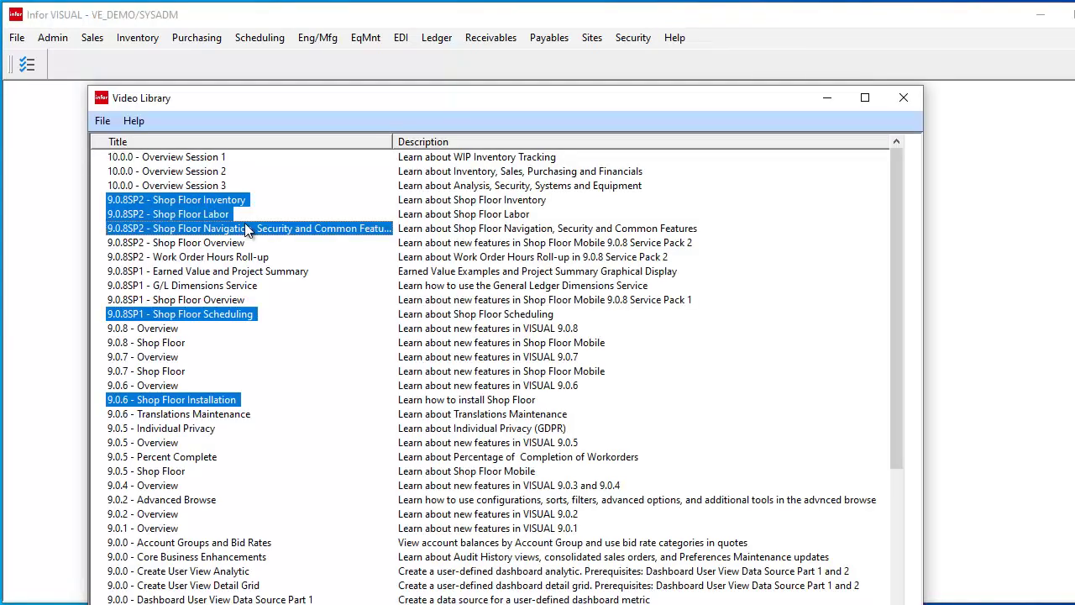
left_click(171, 158)
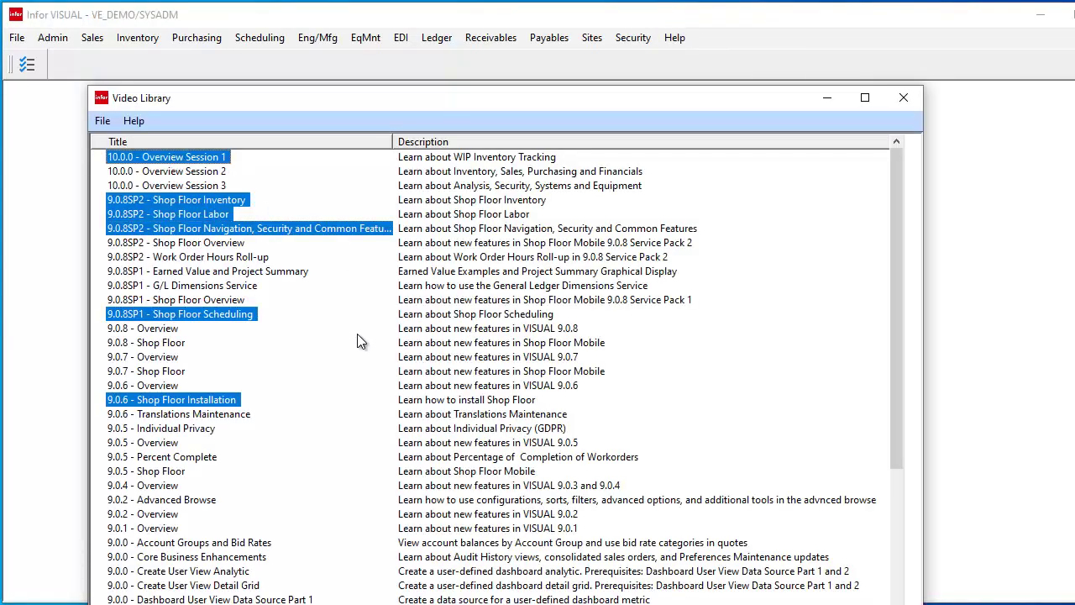